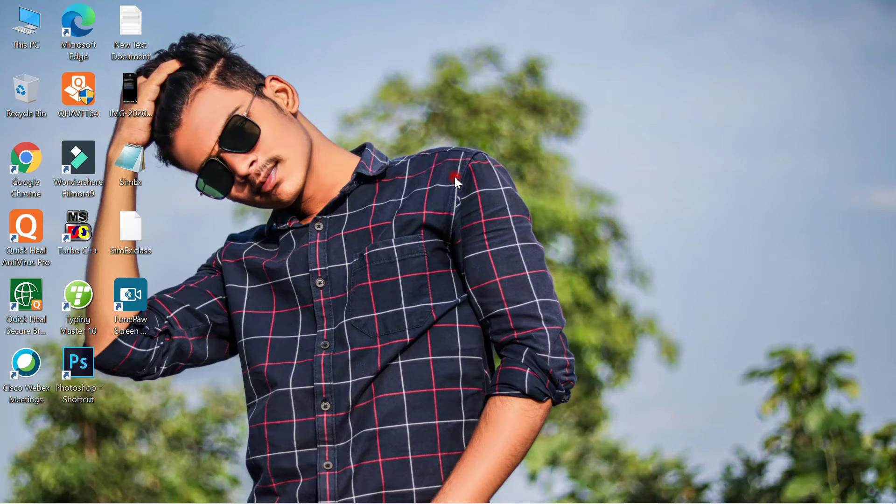
Launch Photoshop from its Windows desktop shortcut
{"action": "right_click", "coordinate": [84, 360]}
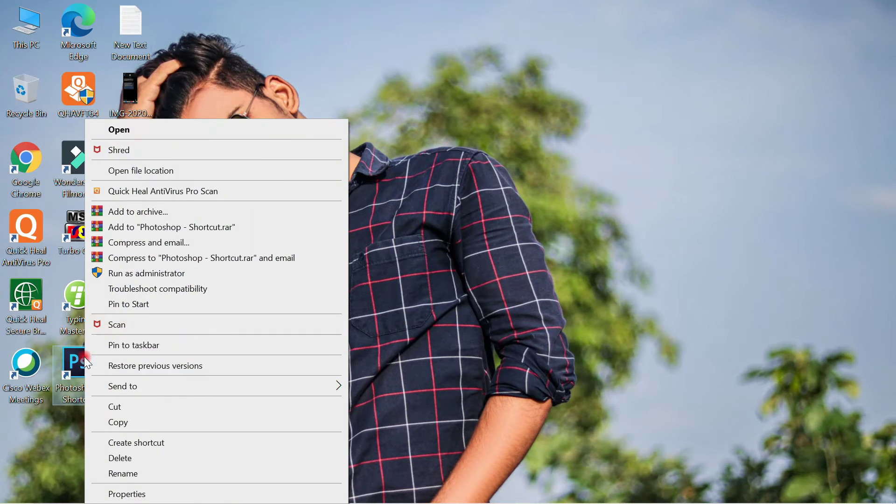
{"action": "left_click", "coordinate": [155, 131]}
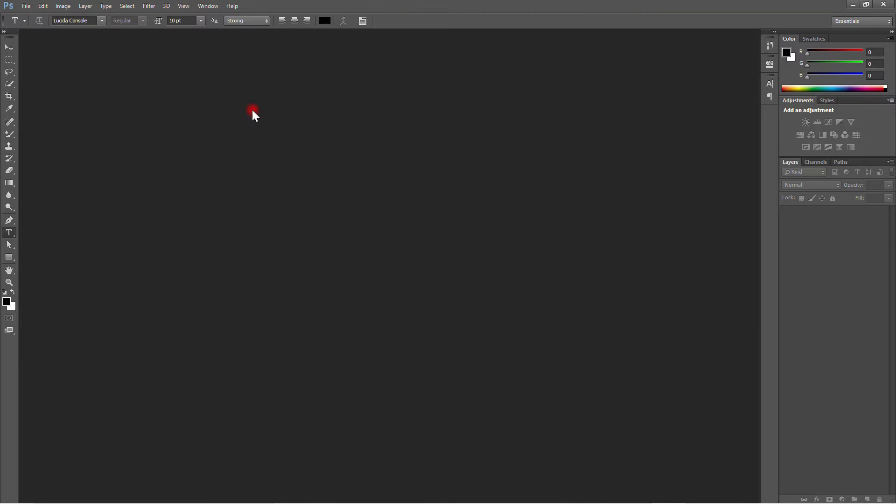
Create a new 1280×720 px document at 330 ppi with a black background
{"action": "left_click", "coordinate": [26, 6]}
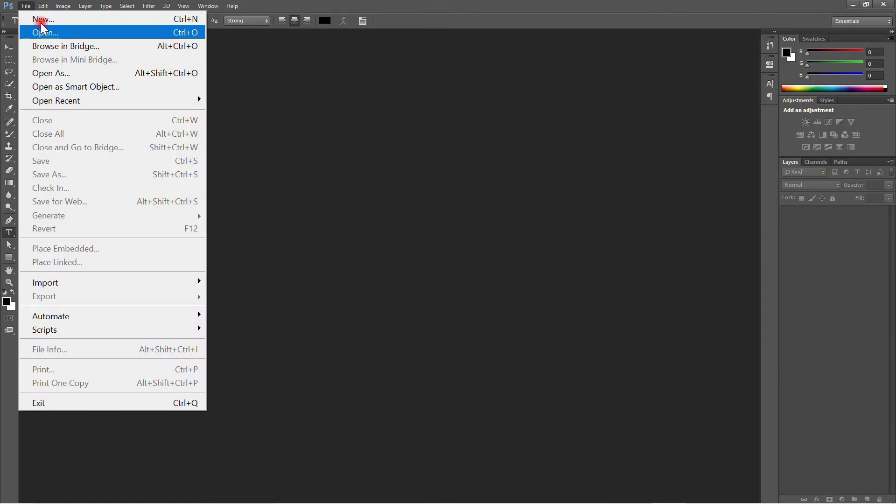
{"action": "left_click", "coordinate": [43, 19]}
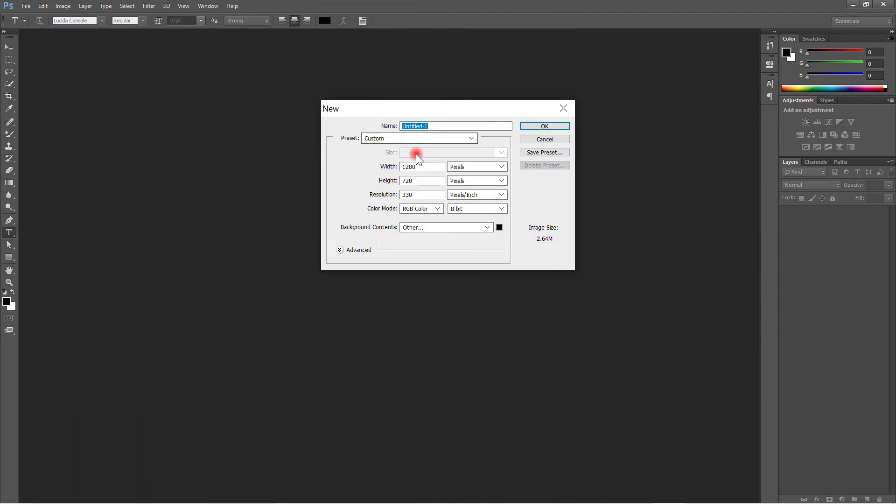
{"action": "left_click_drag", "start_coordinate": [418, 166], "coordinate": [393, 166]}
{"action": "left_click", "coordinate": [426, 182]}
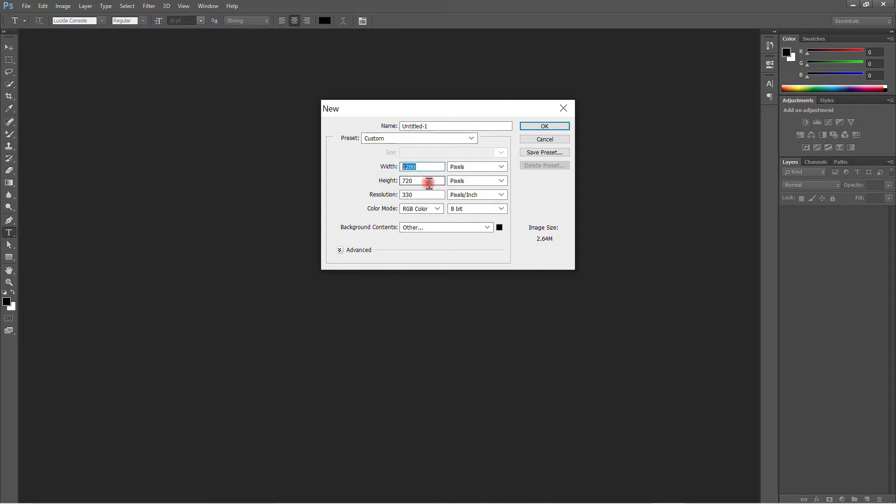
{"action": "mouse_move", "coordinate": [410, 181]}
{"action": "left_mouse_down"}
{"action": "mouse_move", "coordinate": [392, 181]}
{"action": "mouse_move", "coordinate": [395, 190]}
{"action": "left_mouse_up"}
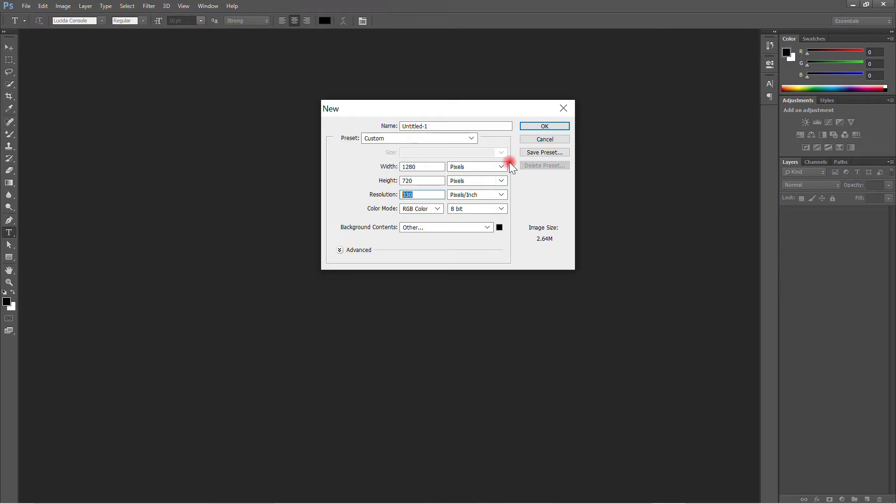
{"action": "left_click", "coordinate": [534, 125]}
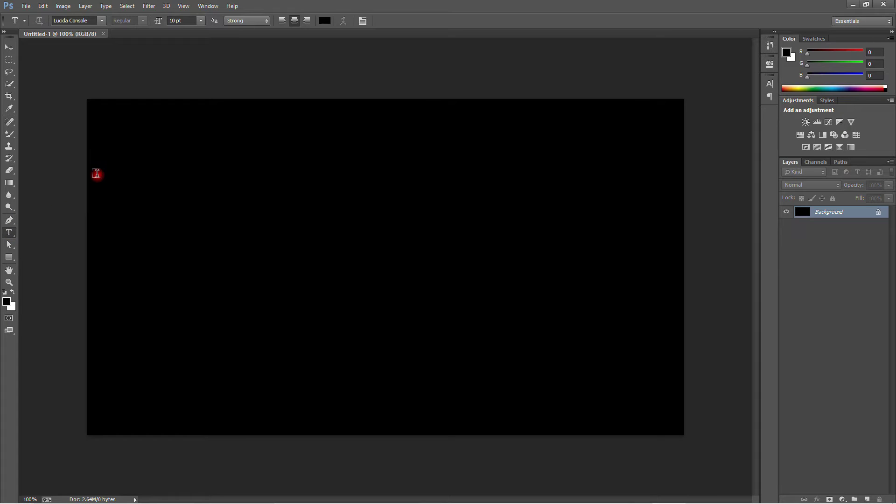
Draw a wide text box across the upper canvas and set the font size to 60 pt
{"action": "left_click_drag", "start_coordinate": [91, 162], "coordinate": [633, 258]}
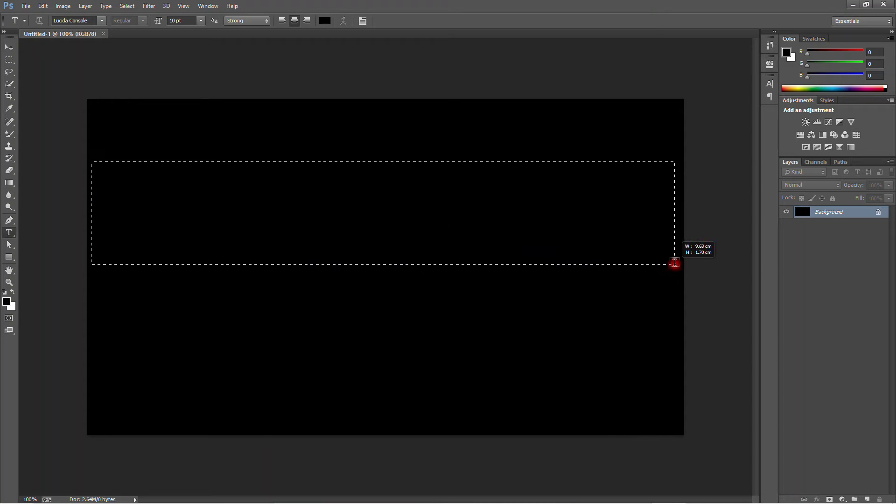
{"action": "left_click_drag", "start_coordinate": [633, 257], "coordinate": [678, 264]}
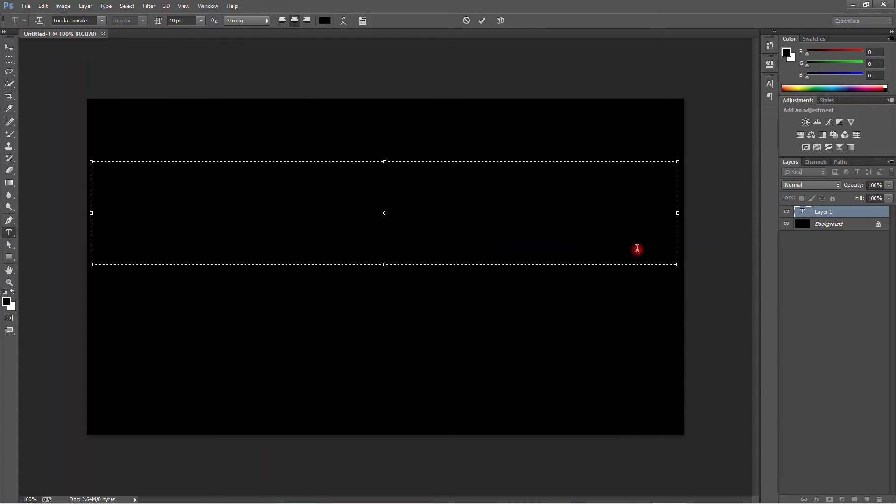
{"action": "left_click", "coordinate": [201, 20]}
{"action": "left_click", "coordinate": [205, 226]}
Set the font to MungSignature and type 'Th' into the text box
{"action": "left_click", "coordinate": [102, 20]}
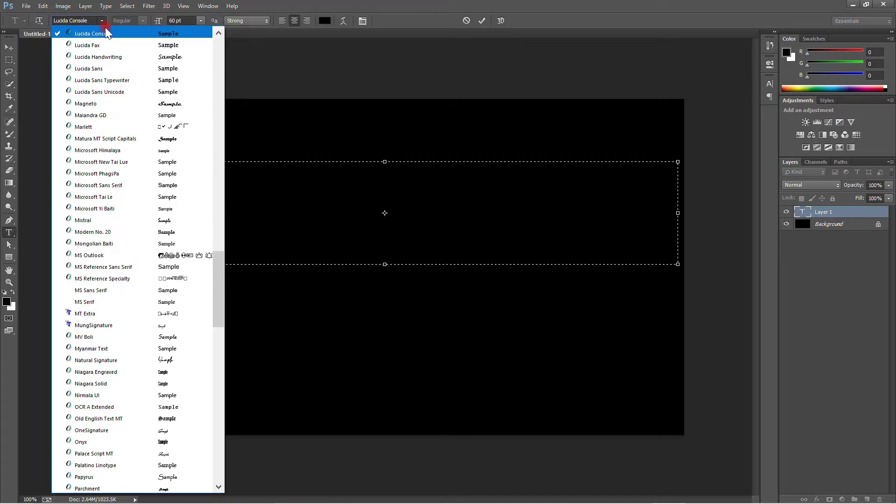
{"action": "left_click_drag", "start_coordinate": [105, 27], "coordinate": [120, 216]}
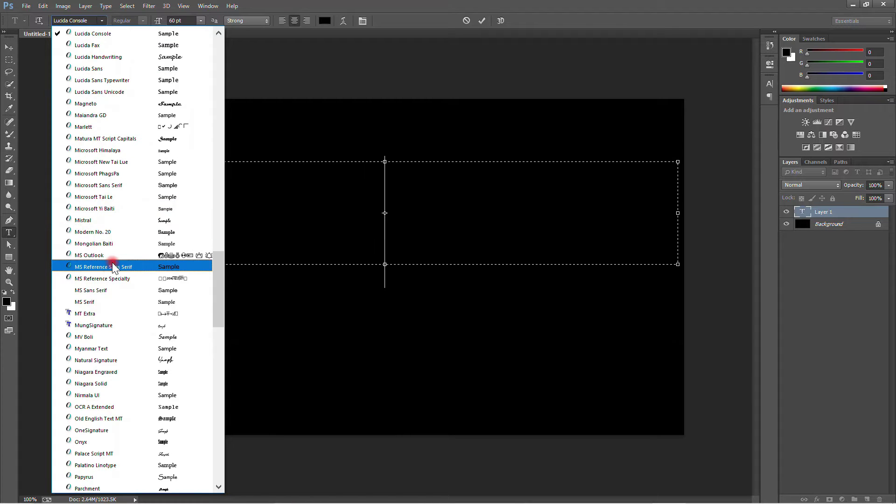
{"action": "left_click_drag", "start_coordinate": [120, 217], "coordinate": [104, 326]}
{"action": "left_click", "coordinate": [404, 189]}
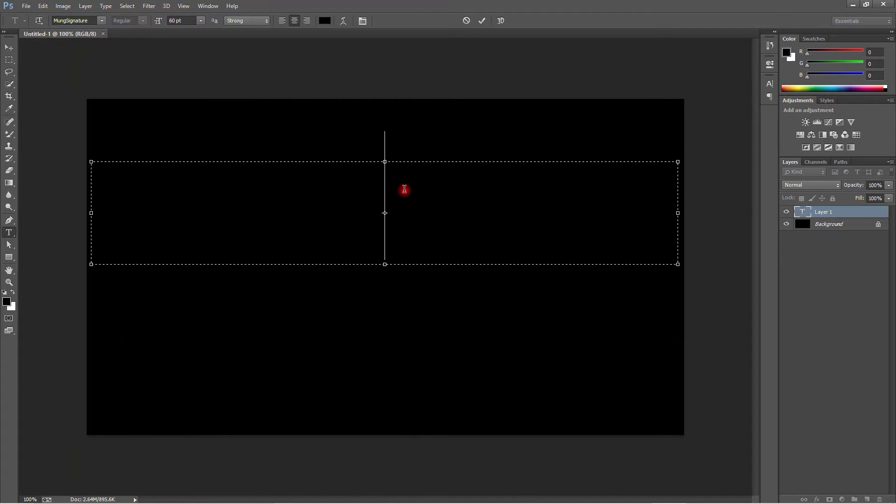
{"action": "type", "text": "Th"}
Set the text colour to white (ffffff) and type the person's full name
{"action": "left_click", "coordinate": [325, 21]}
{"action": "left_click", "coordinate": [329, 133]}
{"action": "left_click", "coordinate": [539, 126]}
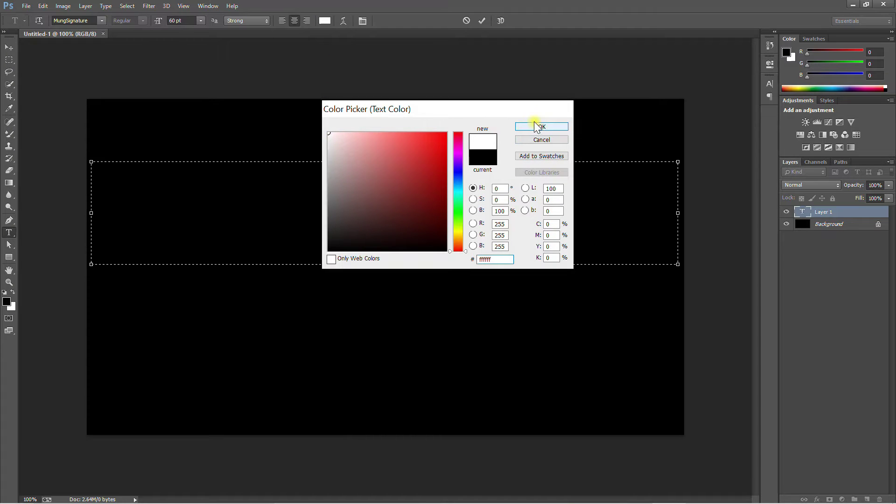
{"action": "type", "text": "A"}
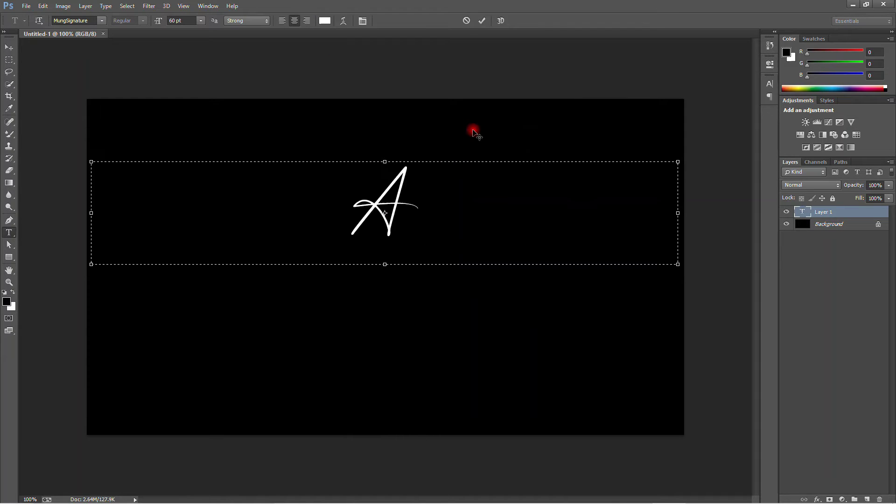
{"action": "type", "text": " sh"}
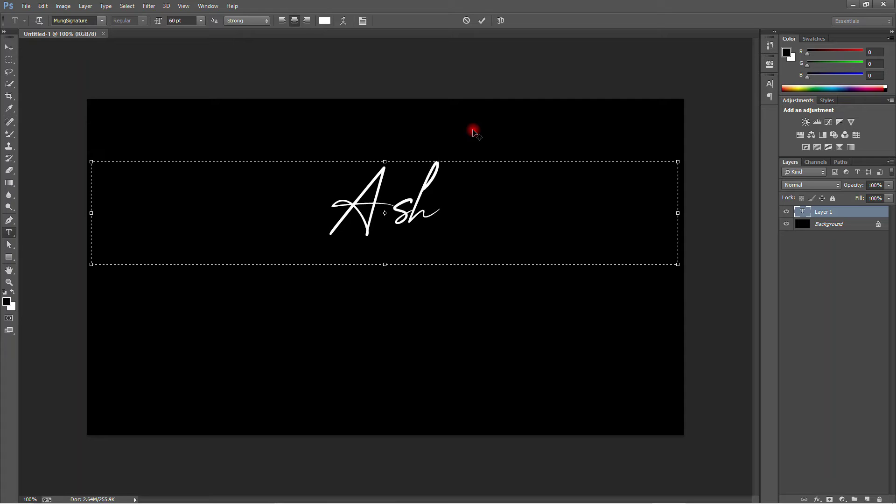
{"action": "type", "text": "uto"}
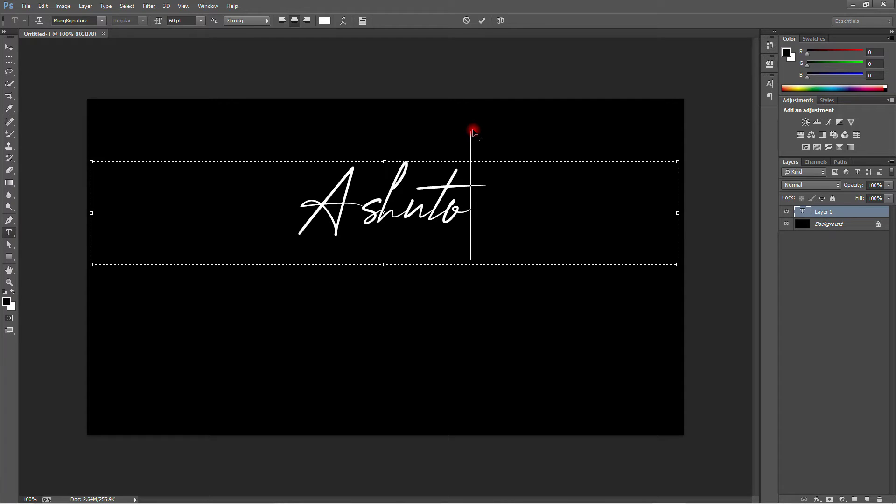
{"action": "type", "text": "sh"}
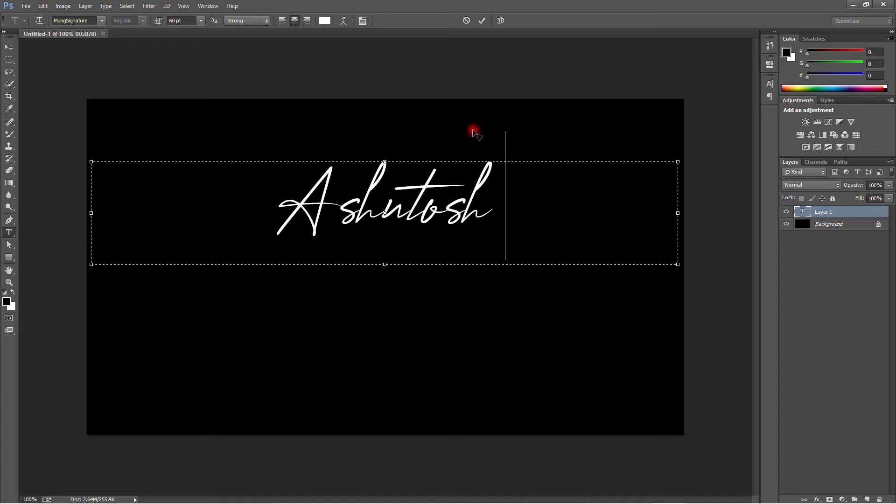
{"action": "type", "text": " Karale"}
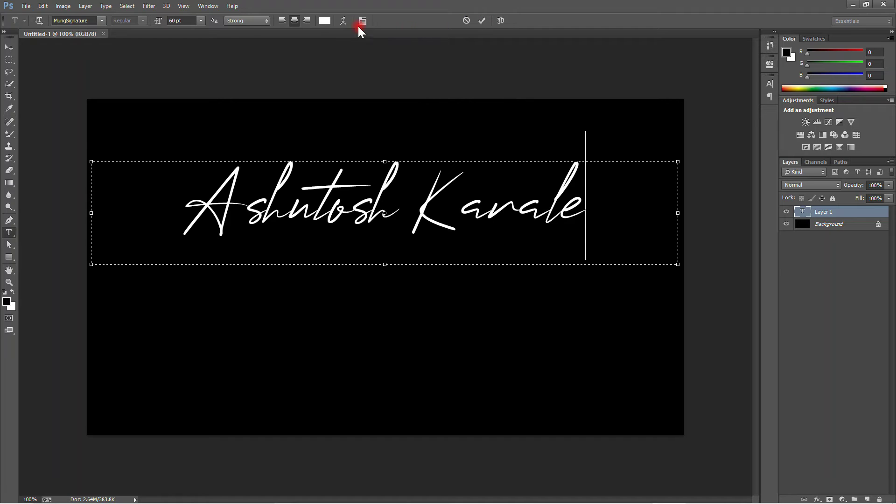
Resize the whole name to 72 pt with Strong anti-aliasing and commit it
{"action": "left_click_drag", "start_coordinate": [592, 215], "coordinate": [174, 162]}
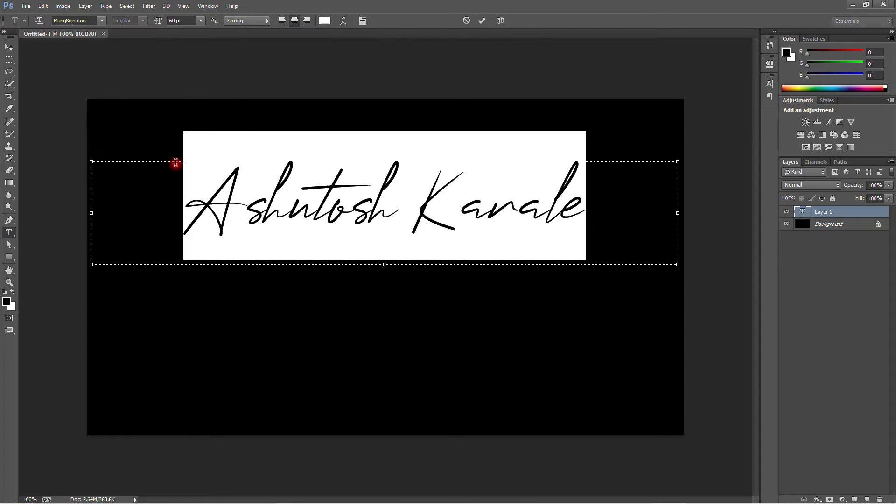
{"action": "left_click", "coordinate": [201, 20]}
{"action": "left_click", "coordinate": [198, 240]}
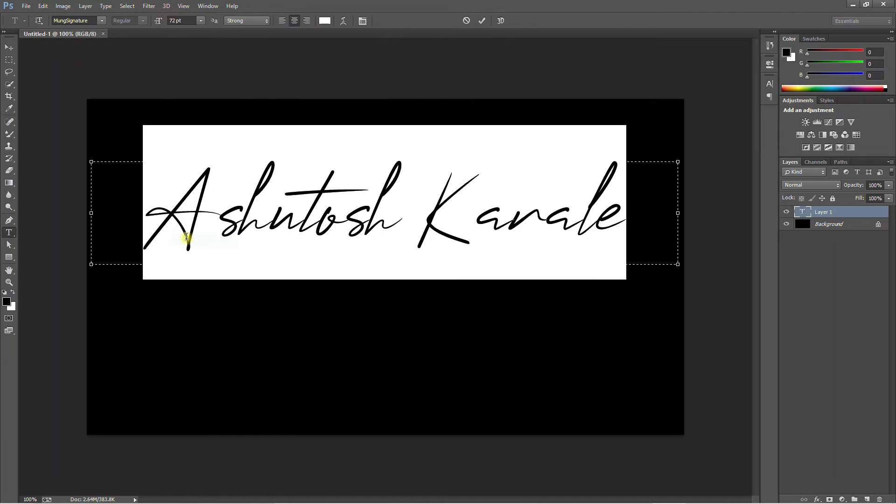
{"action": "left_click", "coordinate": [242, 20]}
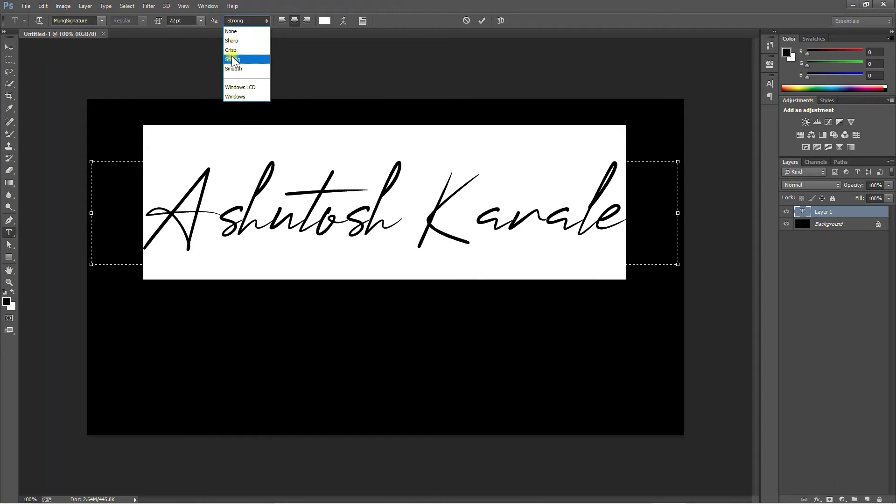
{"action": "left_click", "coordinate": [231, 55]}
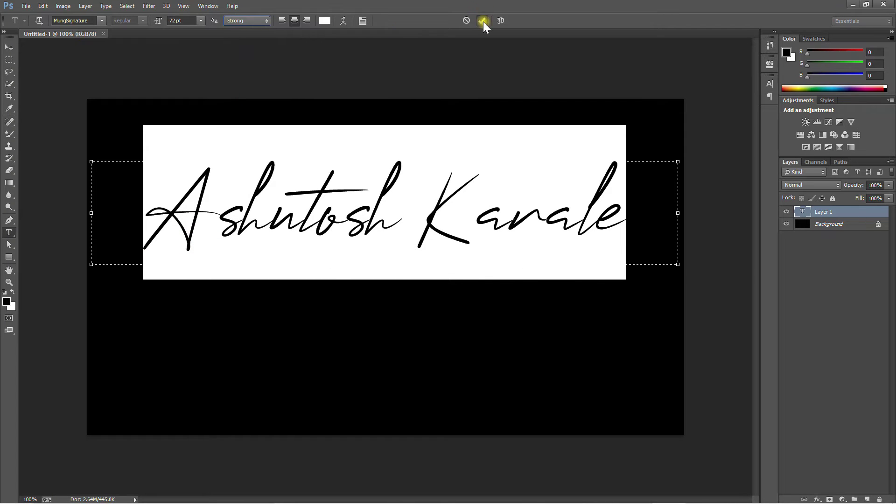
{"action": "left_click", "coordinate": [483, 21]}
Shift the name layer slightly down and left with the Move tool
{"action": "left_click", "coordinate": [8, 48]}
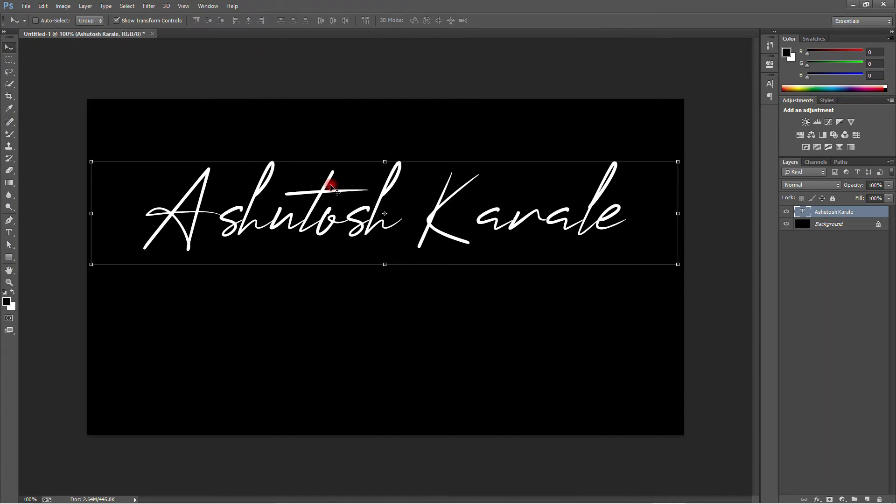
{"action": "left_click_drag", "start_coordinate": [343, 197], "coordinate": [337, 204]}
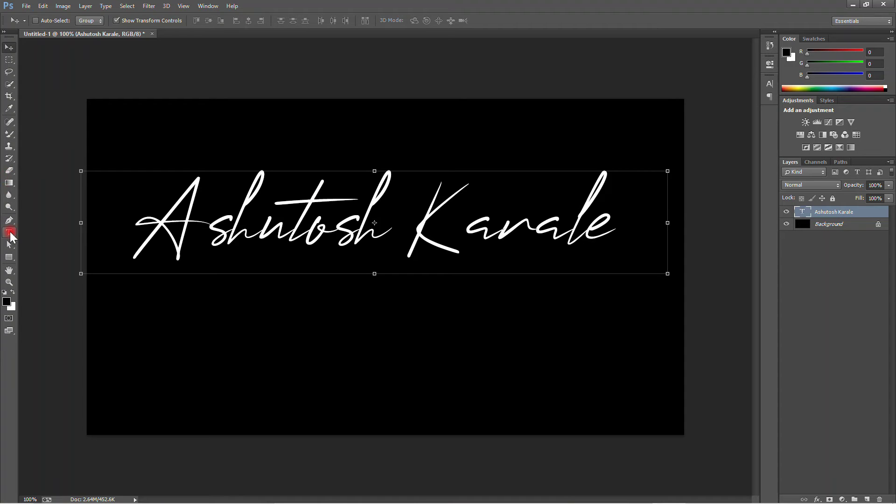
{"action": "left_click", "coordinate": [9, 232]}
Add a wide 10 pt text box below the name and commit the underscore line
{"action": "mouse_move", "coordinate": [107, 266]}
{"action": "left_mouse_down"}
{"action": "mouse_move", "coordinate": [373, 292]}
{"action": "mouse_move", "coordinate": [630, 288]}
{"action": "left_mouse_up"}
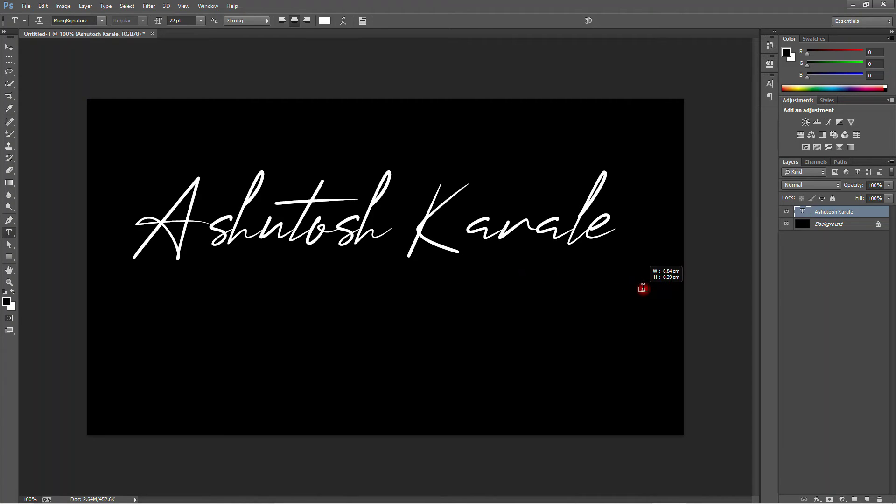
{"action": "left_click_drag", "start_coordinate": [630, 288], "coordinate": [643, 289]}
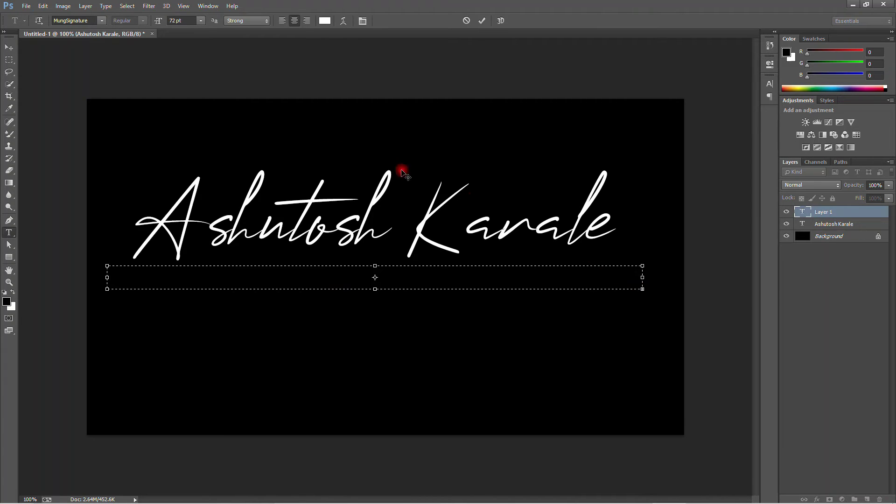
{"action": "left_click", "coordinate": [202, 21]}
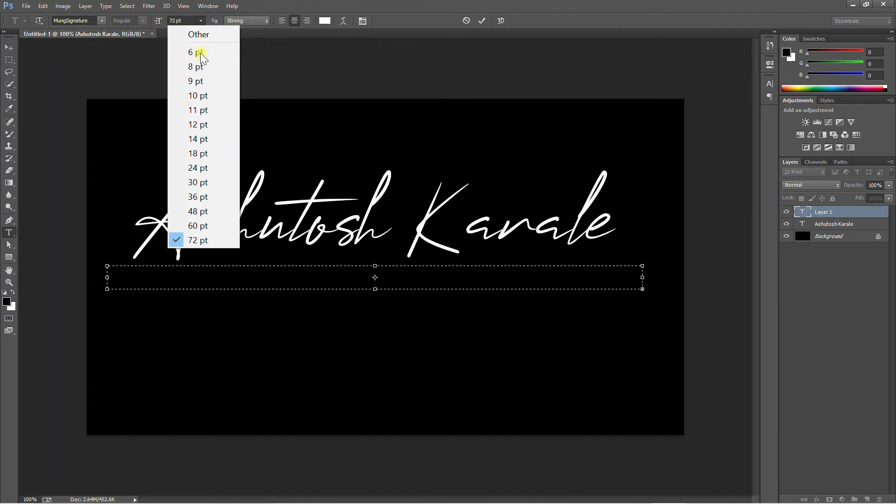
{"action": "left_click", "coordinate": [198, 52]}
{"action": "left_click", "coordinate": [200, 20]}
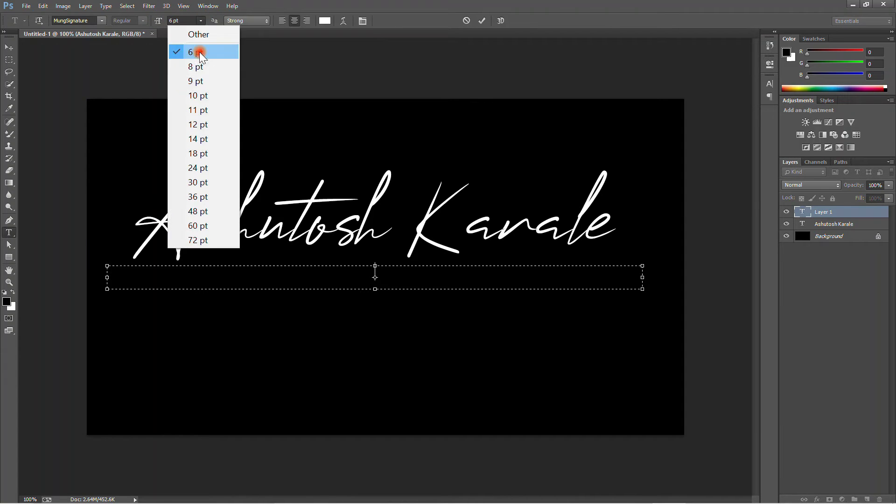
{"action": "left_click", "coordinate": [201, 95]}
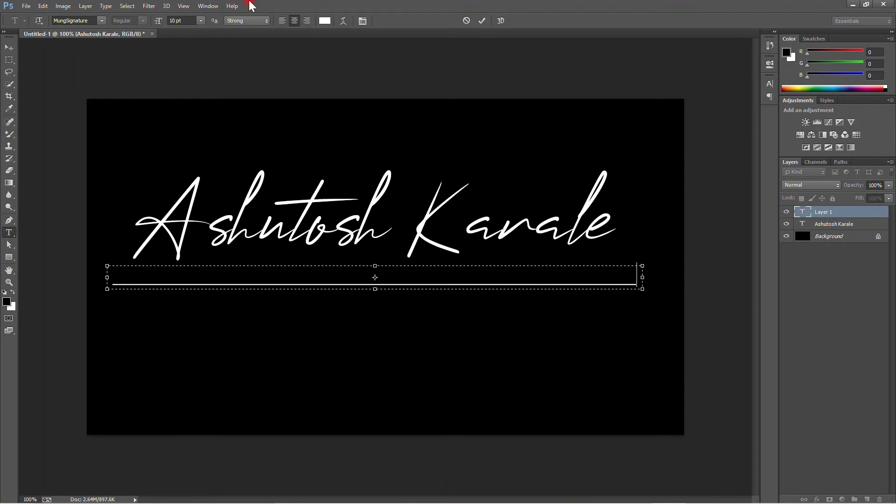
{"action": "left_click", "coordinate": [477, 21]}
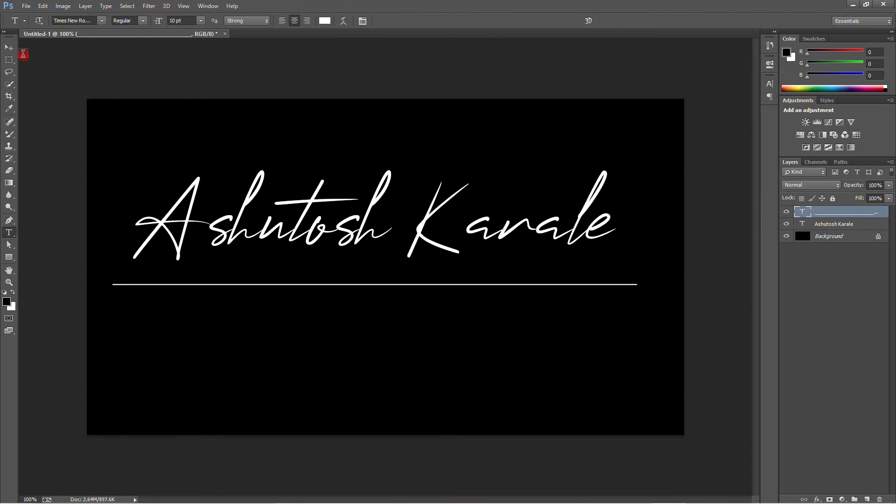
Raise the underline just beneath the name, then start a text box below it
{"action": "left_click", "coordinate": [9, 47]}
{"action": "left_click_drag", "start_coordinate": [385, 281], "coordinate": [387, 270]}
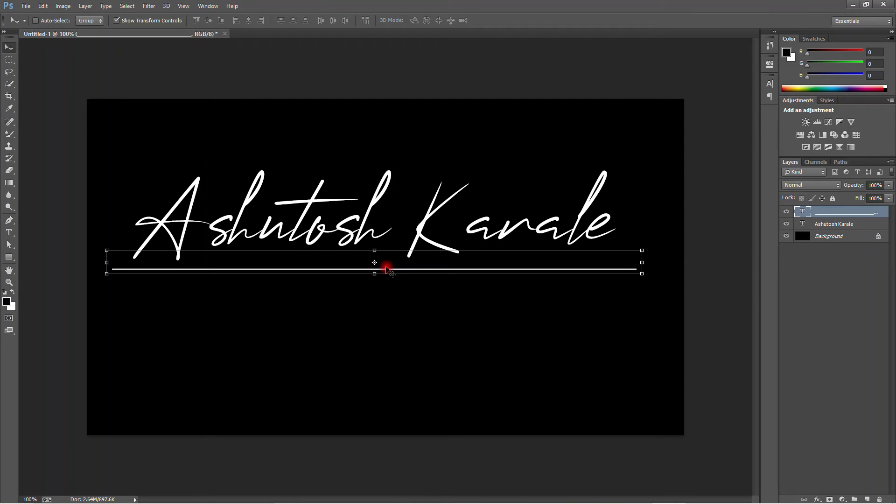
{"action": "left_click", "coordinate": [9, 232]}
{"action": "mouse_move", "coordinate": [112, 282]}
{"action": "left_mouse_down"}
{"action": "mouse_move", "coordinate": [159, 302]}
{"action": "mouse_move", "coordinate": [568, 308]}
{"action": "left_mouse_up"}
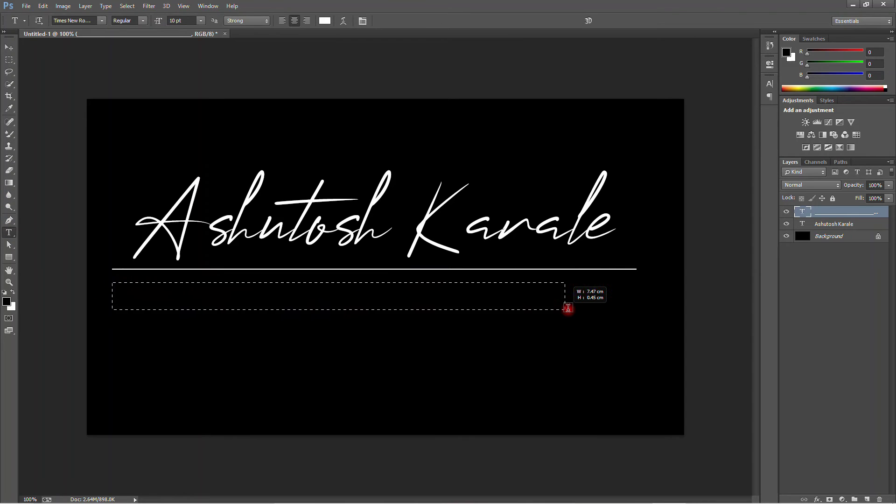
Widen the text box, type 'PHOTOGRAPHY', and select the whole word
{"action": "left_click_drag", "start_coordinate": [568, 309], "coordinate": [637, 313]}
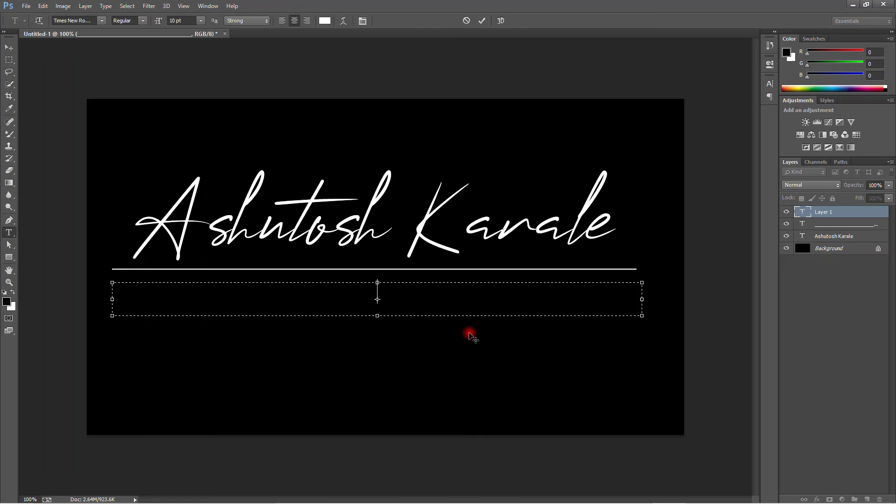
{"action": "type", "text": "P"}
{"action": "type", "text": "H"}
{"action": "type", "text": "O"}
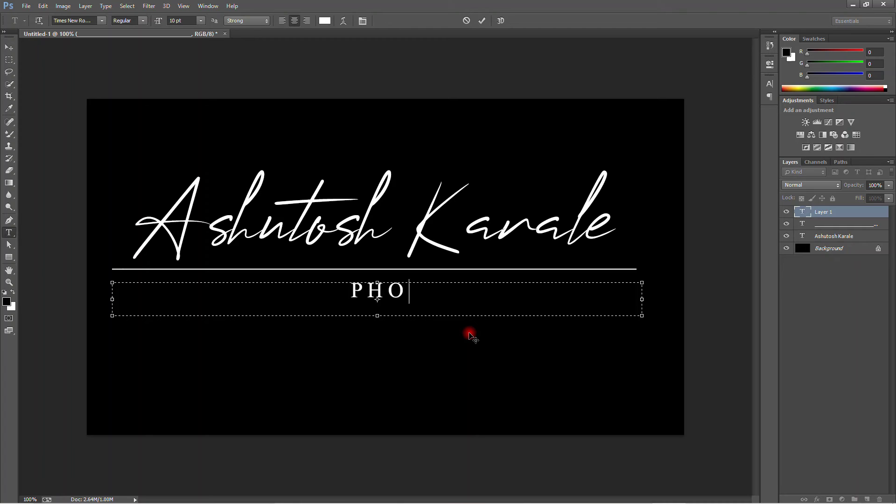
{"action": "type", "text": "TO"}
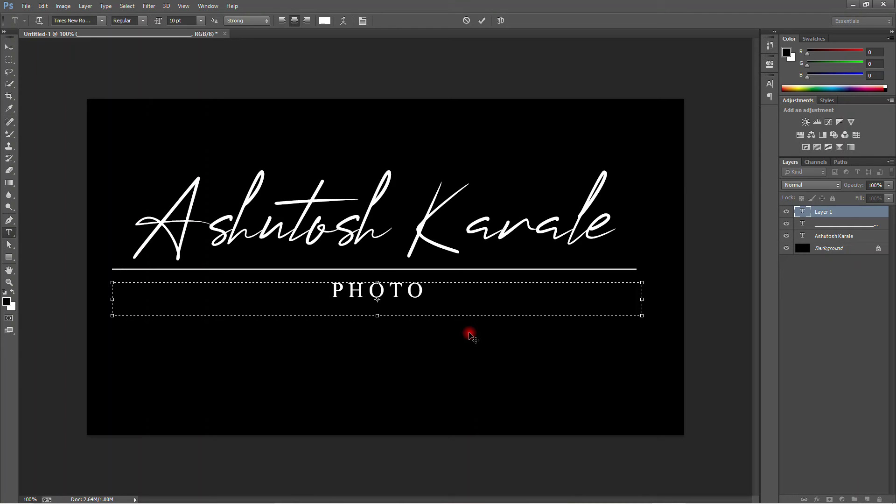
{"action": "type", "text": "GR"}
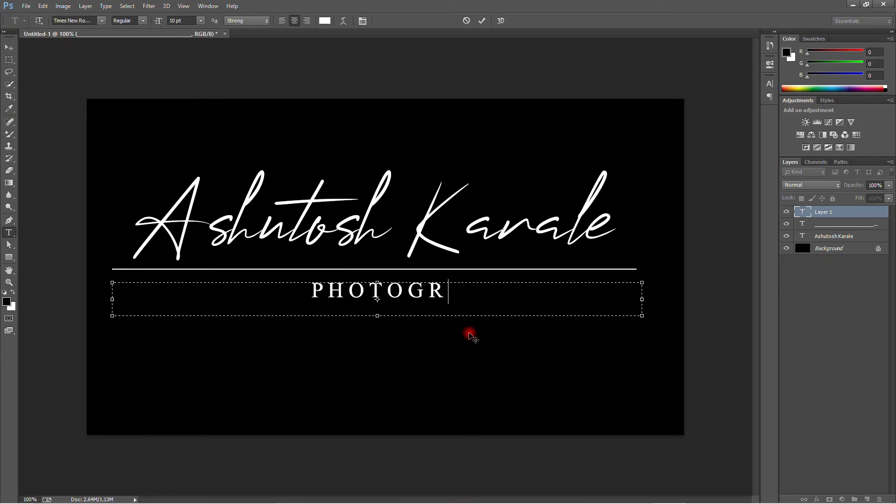
{"action": "type", "text": "AP"}
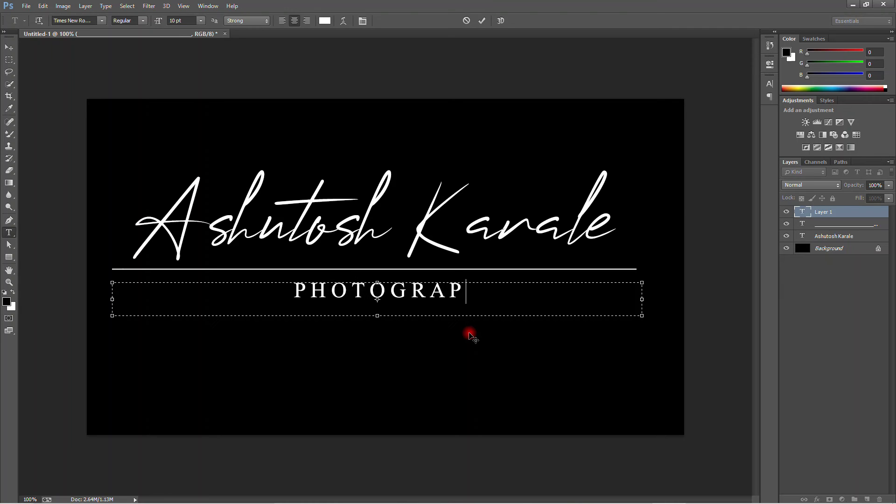
{"action": "type", "text": "HY"}
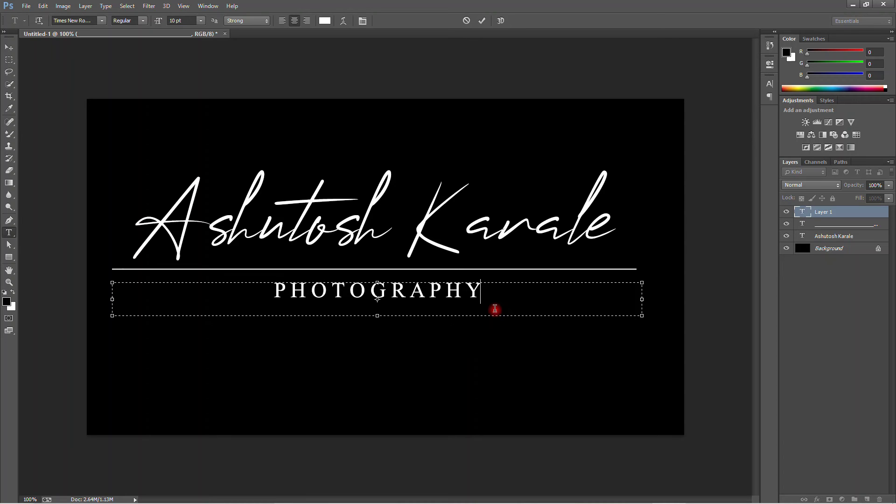
{"action": "left_click_drag", "start_coordinate": [494, 309], "coordinate": [256, 296]}
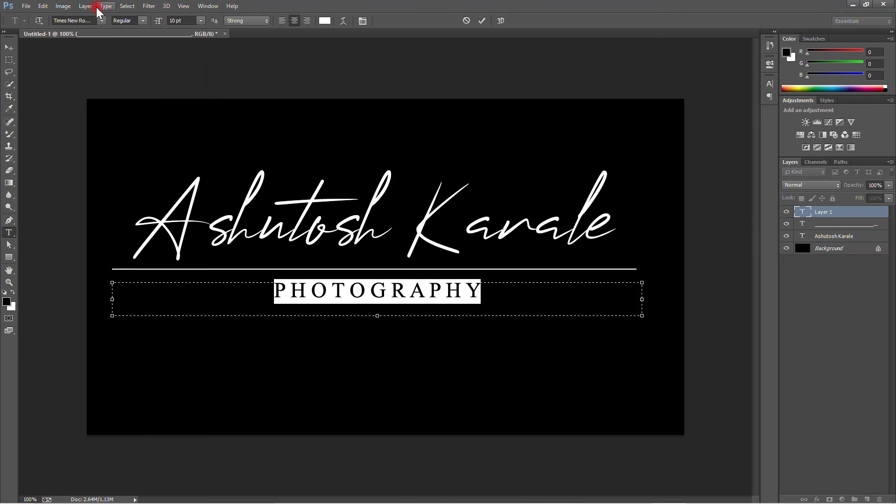
Change the PHOTOGRAPHY font to Lucida Console
{"action": "left_click", "coordinate": [102, 21]}
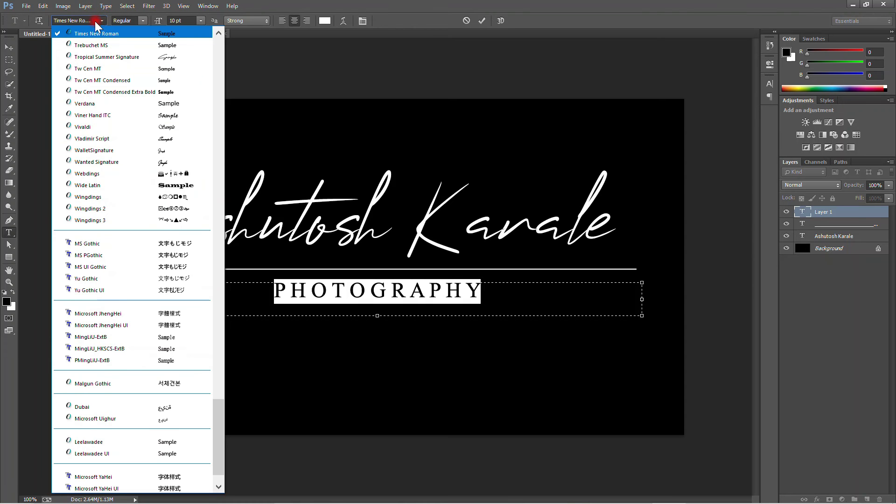
{"action": "scroll", "coordinate": [109, 176], "scroll_direction": "up", "scroll_amount": 1}
{"action": "scroll", "coordinate": [115, 110], "scroll_direction": "up", "scroll_amount": 3}
{"action": "scroll", "coordinate": [100, 77], "scroll_direction": "up", "scroll_amount": 2}
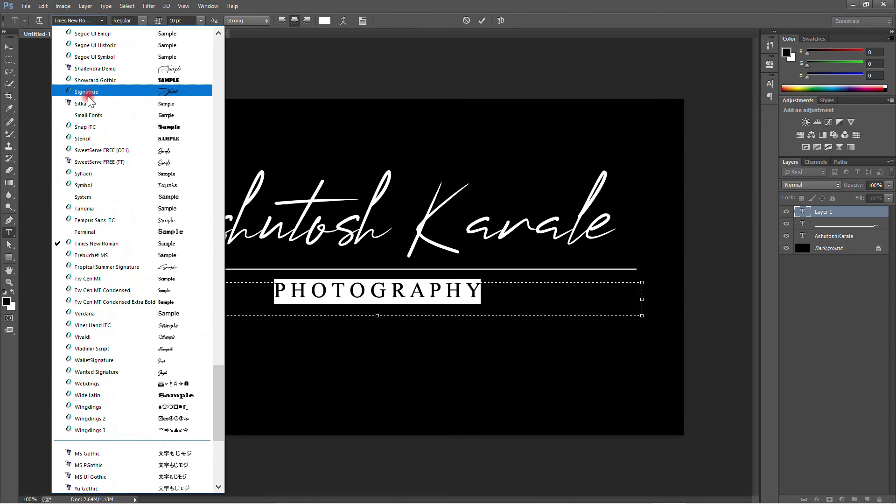
{"action": "scroll", "coordinate": [88, 96], "scroll_direction": "up", "scroll_amount": 3}
{"action": "scroll", "coordinate": [88, 96], "scroll_direction": "up", "scroll_amount": 3}
{"action": "scroll", "coordinate": [88, 96], "scroll_direction": "up", "scroll_amount": 1}
{"action": "scroll", "coordinate": [87, 96], "scroll_direction": "up", "scroll_amount": 2}
{"action": "scroll", "coordinate": [88, 97], "scroll_direction": "up", "scroll_amount": 2}
{"action": "scroll", "coordinate": [87, 97], "scroll_direction": "up", "scroll_amount": 3}
{"action": "scroll", "coordinate": [88, 96], "scroll_direction": "up", "scroll_amount": 3}
{"action": "scroll", "coordinate": [88, 96], "scroll_direction": "up", "scroll_amount": 2}
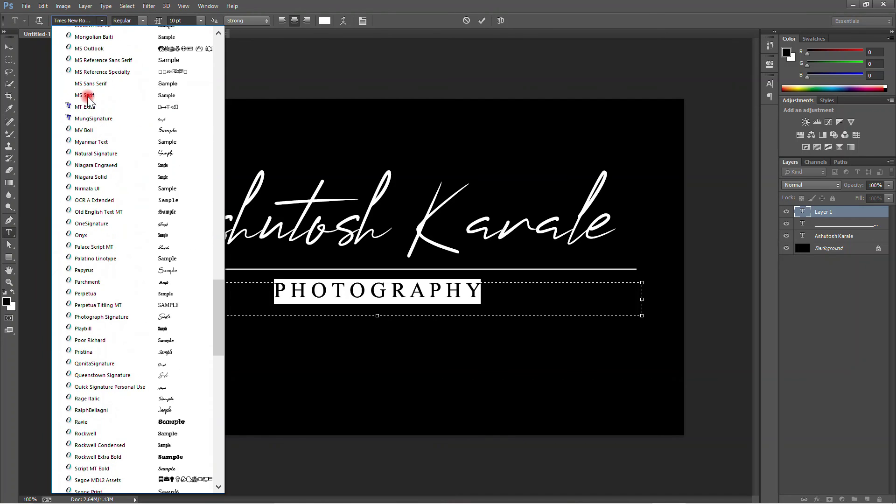
{"action": "scroll", "coordinate": [88, 96], "scroll_direction": "up", "scroll_amount": 2}
{"action": "scroll", "coordinate": [87, 96], "scroll_direction": "up", "scroll_amount": 1}
{"action": "scroll", "coordinate": [89, 100], "scroll_direction": "up", "scroll_amount": 2}
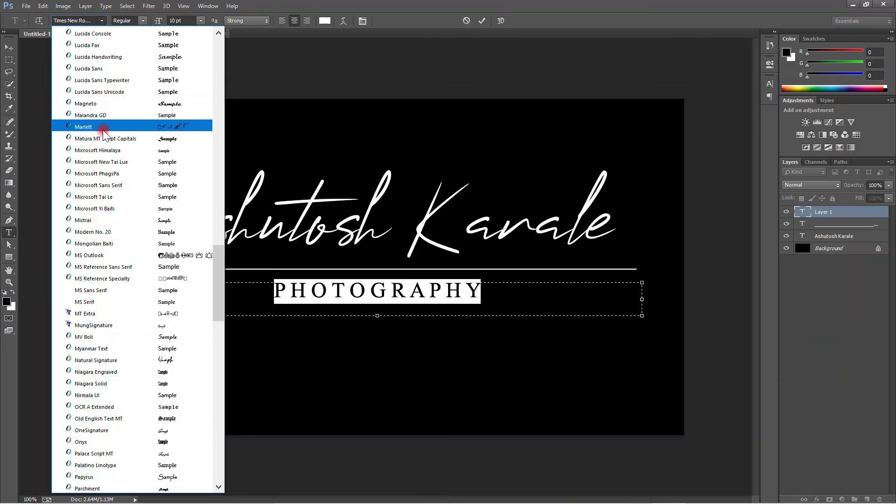
{"action": "scroll", "coordinate": [103, 134], "scroll_direction": "up", "scroll_amount": 1}
{"action": "scroll", "coordinate": [104, 136], "scroll_direction": "up", "scroll_amount": 1}
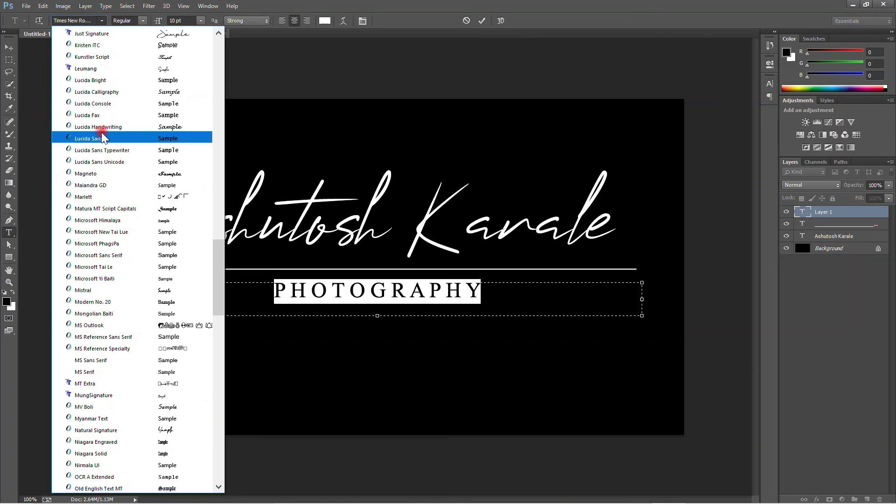
{"action": "left_click", "coordinate": [102, 105]}
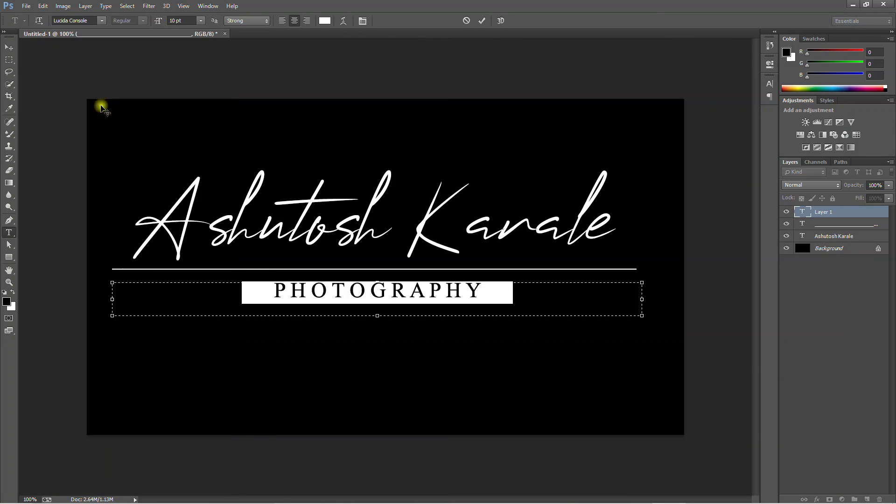
Enlarge PHOTOGRAPHY to 14 pt and commit the text
{"action": "left_click", "coordinate": [201, 21]}
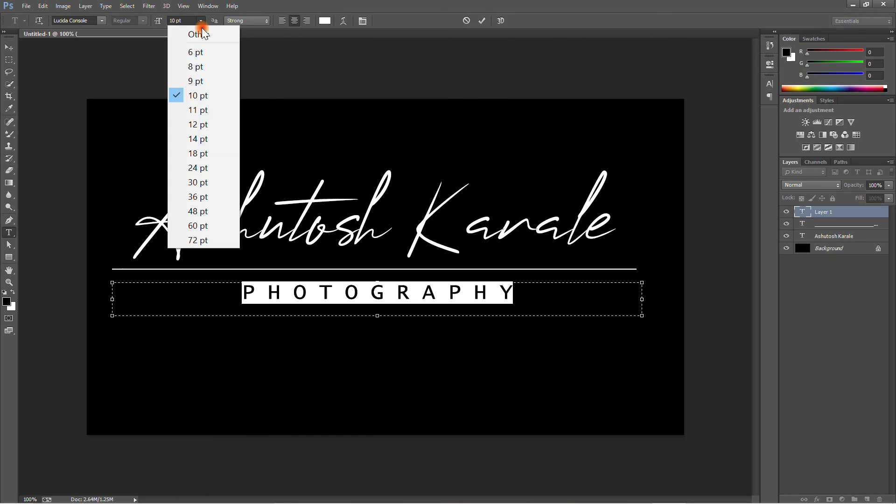
{"action": "left_click", "coordinate": [196, 123]}
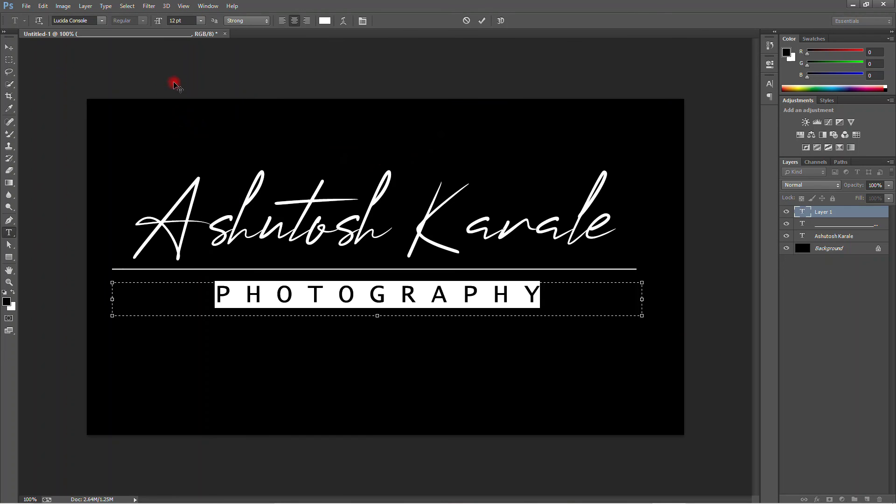
{"action": "left_click", "coordinate": [201, 21]}
{"action": "left_click", "coordinate": [206, 140]}
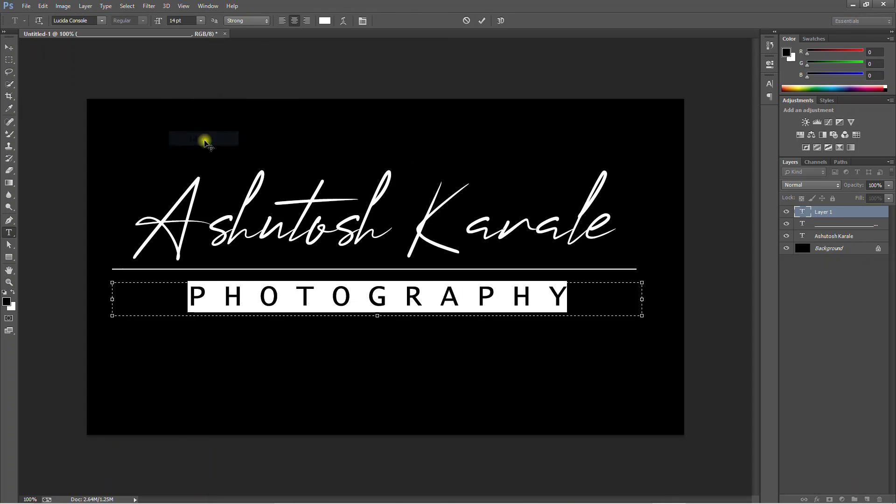
{"action": "left_click", "coordinate": [483, 21]}
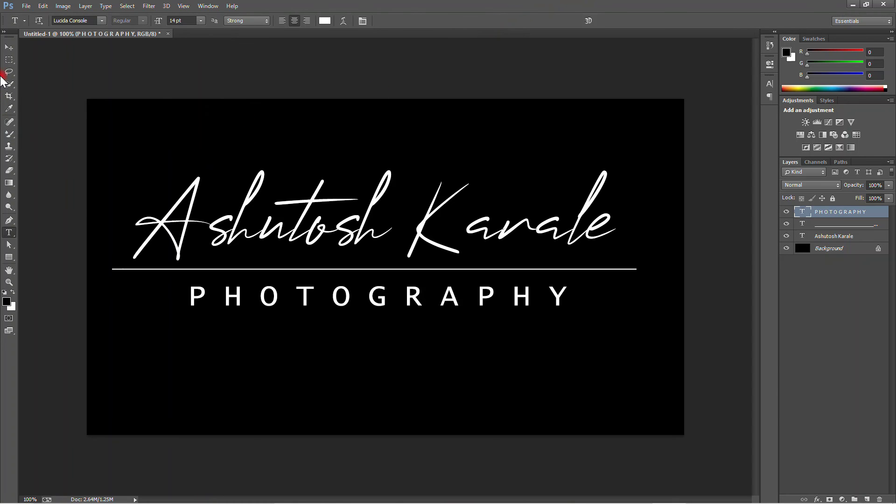
Nudge PHOTOGRAPHY into place and hide the black Background layer for transparency
{"action": "left_click", "coordinate": [9, 47]}
{"action": "mouse_move", "coordinate": [310, 299]}
{"action": "left_mouse_down"}
{"action": "mouse_move", "coordinate": [306, 290]}
{"action": "mouse_move", "coordinate": [302, 299]}
{"action": "left_mouse_up"}
{"action": "left_click", "coordinate": [891, 173]}
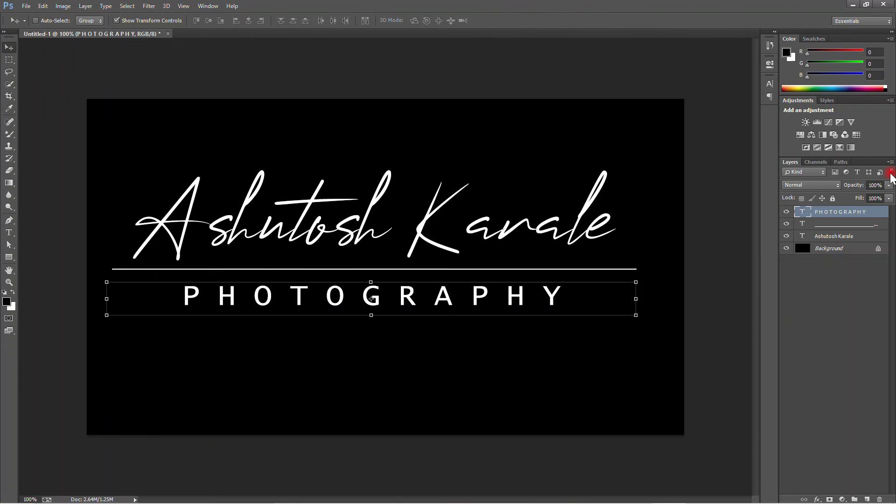
{"action": "left_click", "coordinate": [787, 248]}
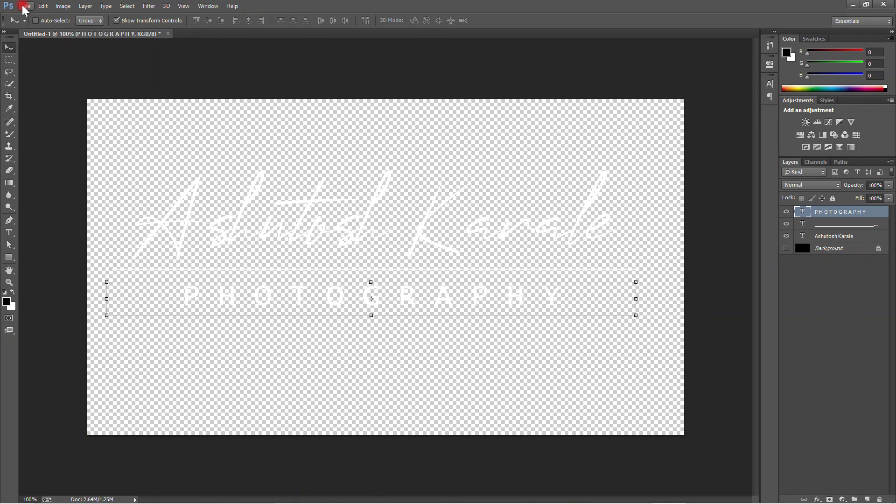